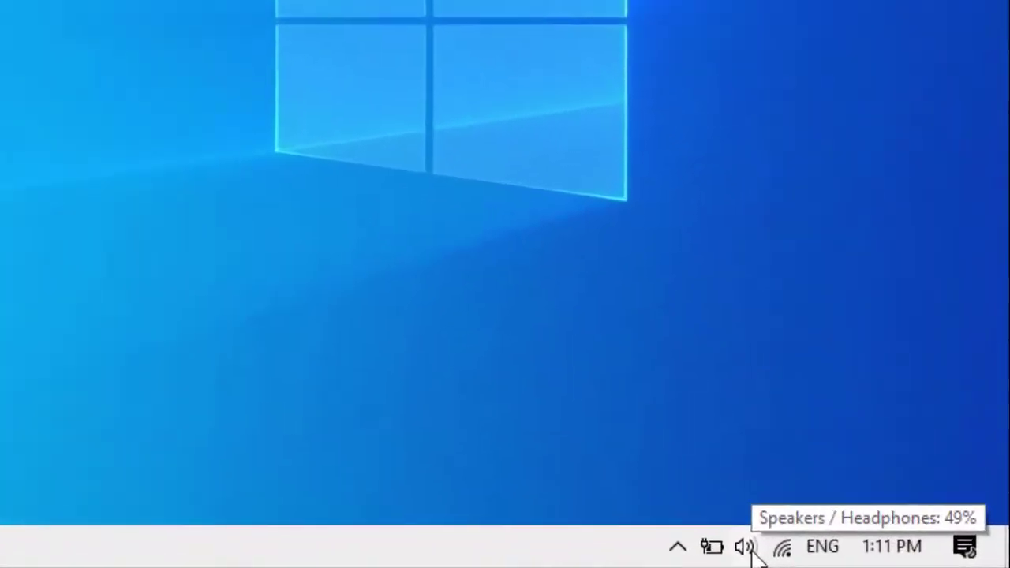
- Check the device and application volume levels in the Volume Mixer, closing it when finished
right_click(752, 552)
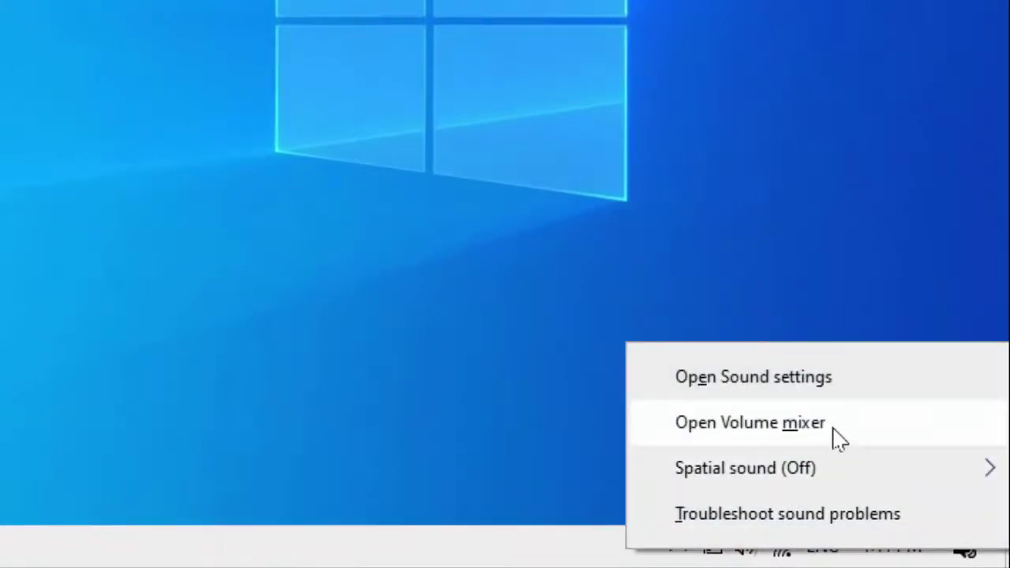
click(838, 438)
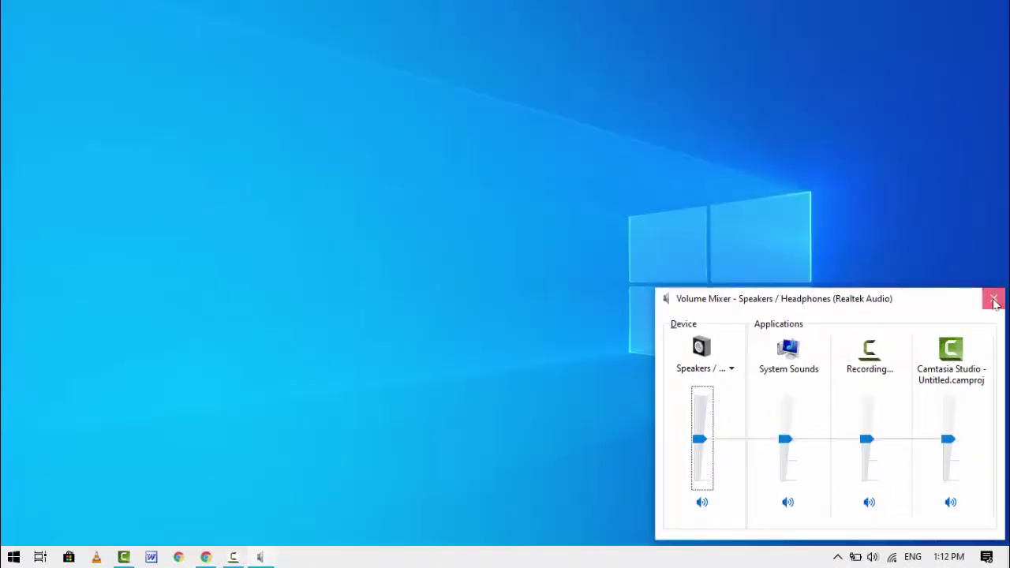
click(992, 300)
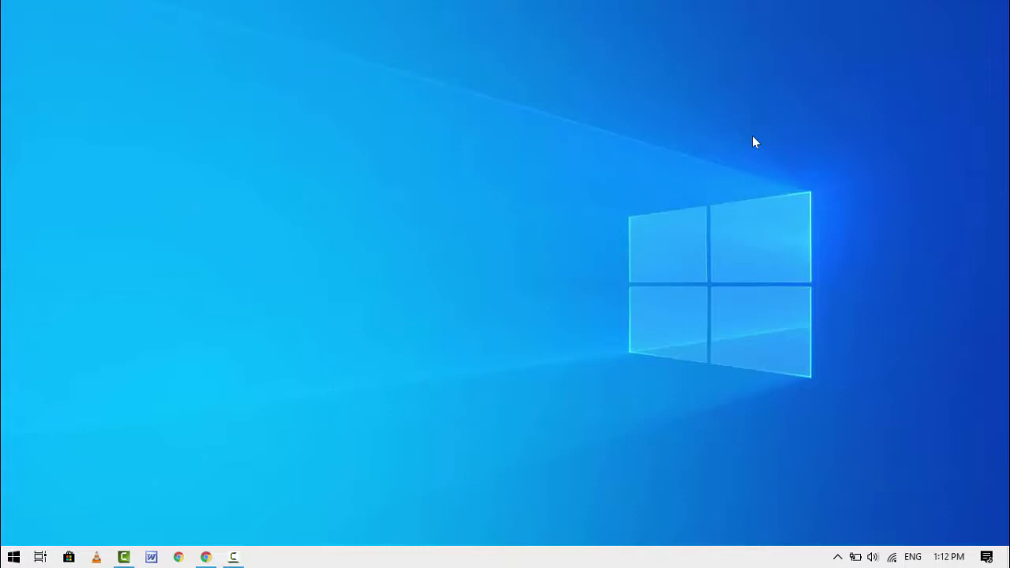
- Open the Sound Control Panel's sound scheme settings from the Sound settings and select the Device Disconnect program event
right_click(874, 558)
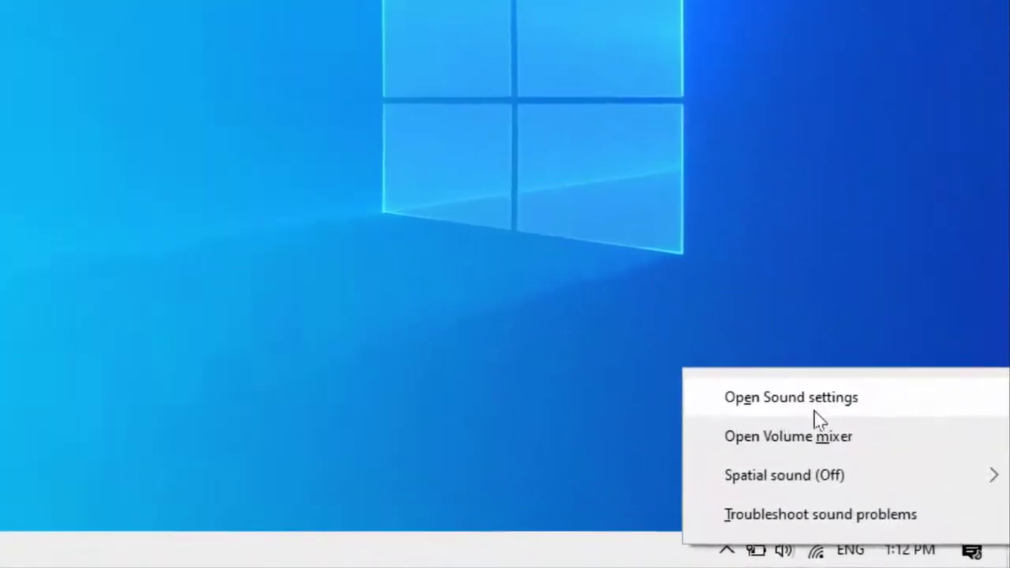
click(814, 403)
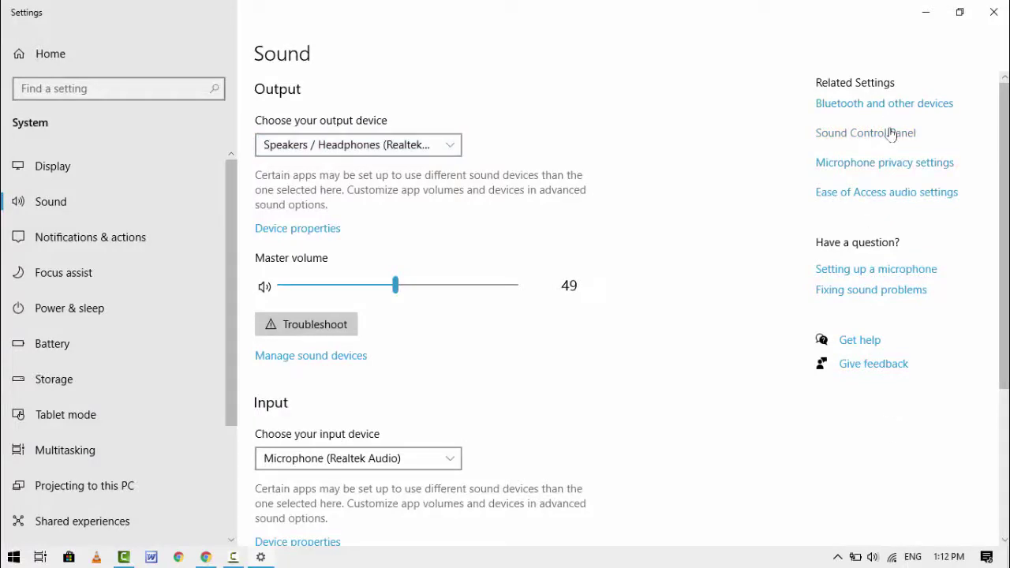
click(890, 134)
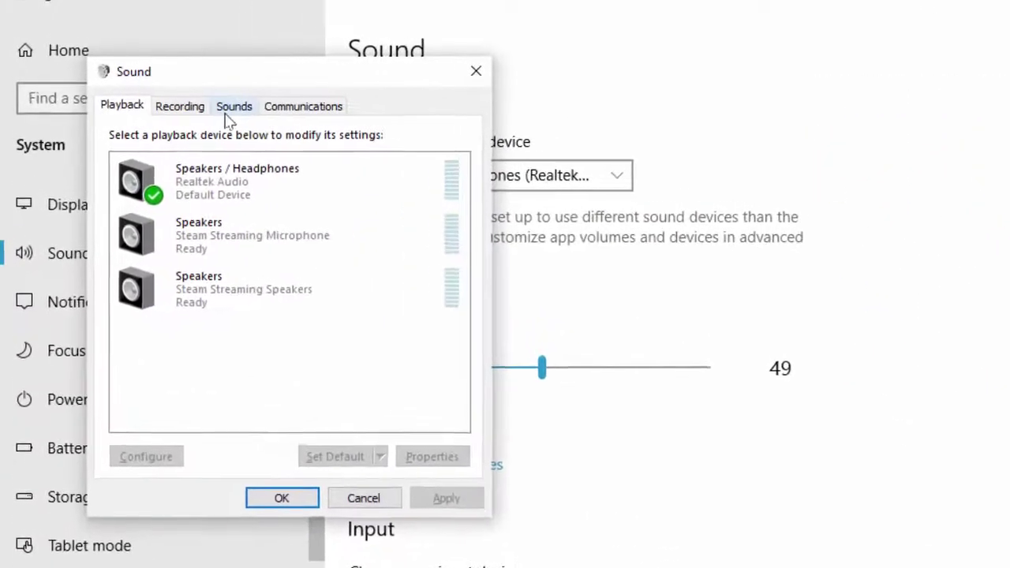
click(229, 111)
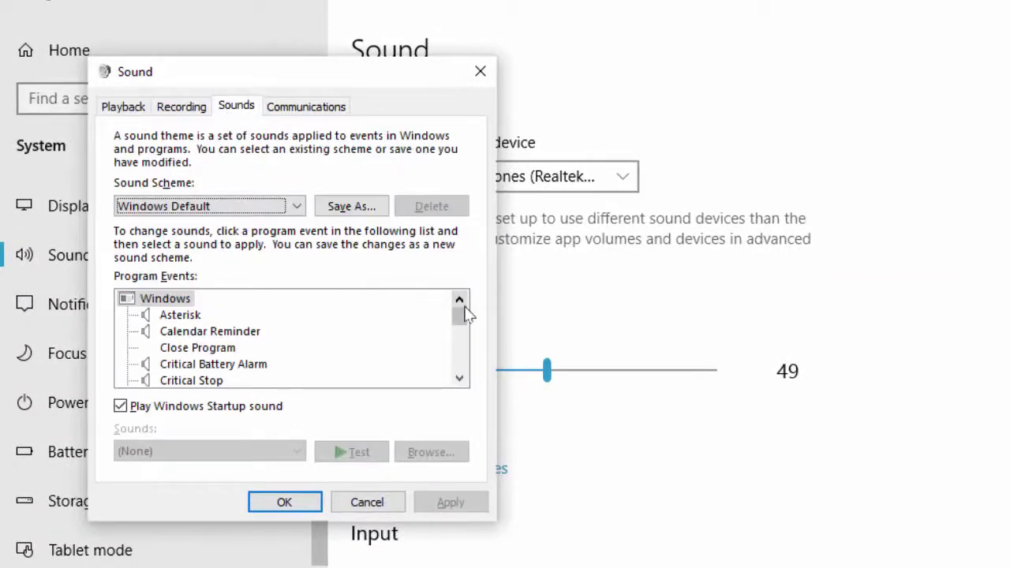
drag(466, 318, 465, 344)
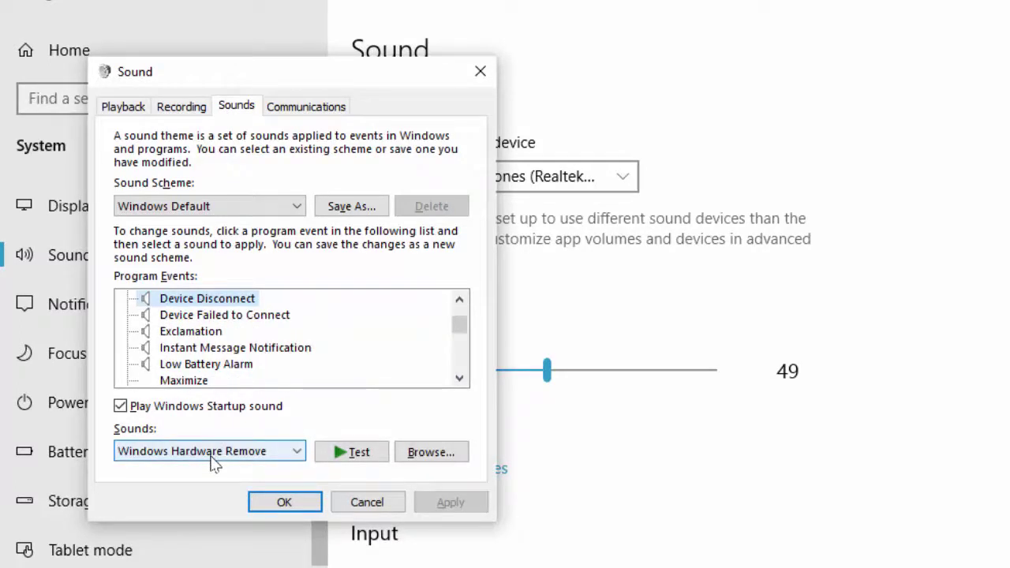
- Try disabling the Windows Startup sound and browse alternative sounds for Device Disconnect up to (None), closing the dialog and Settings without applying
click(154, 409)
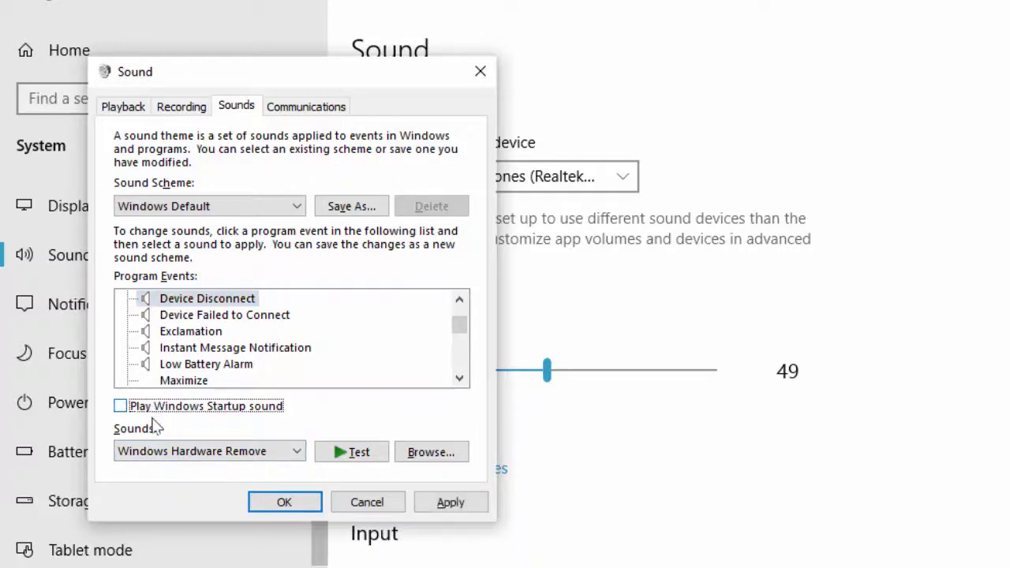
click(169, 451)
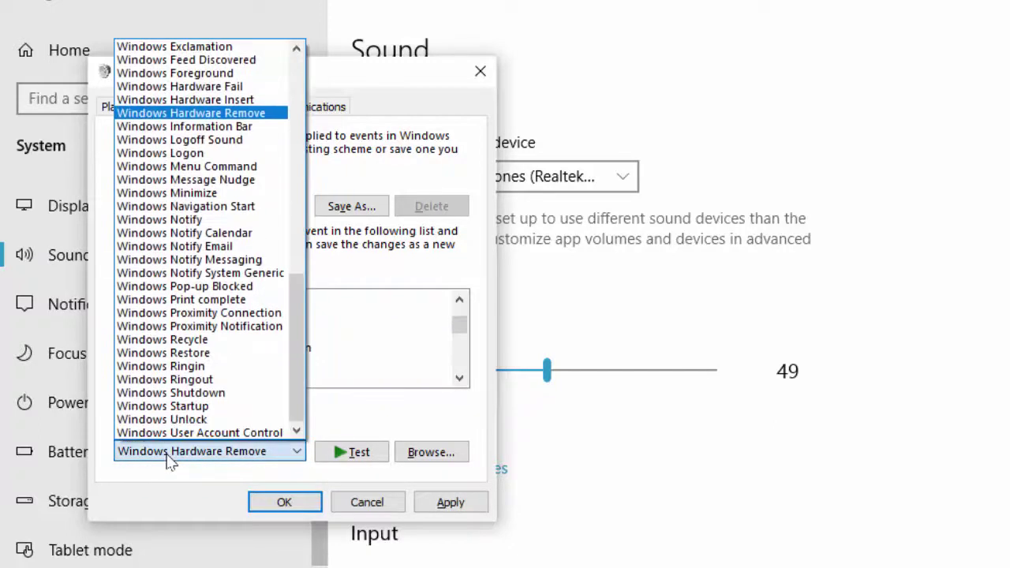
drag(294, 298, 300, 32)
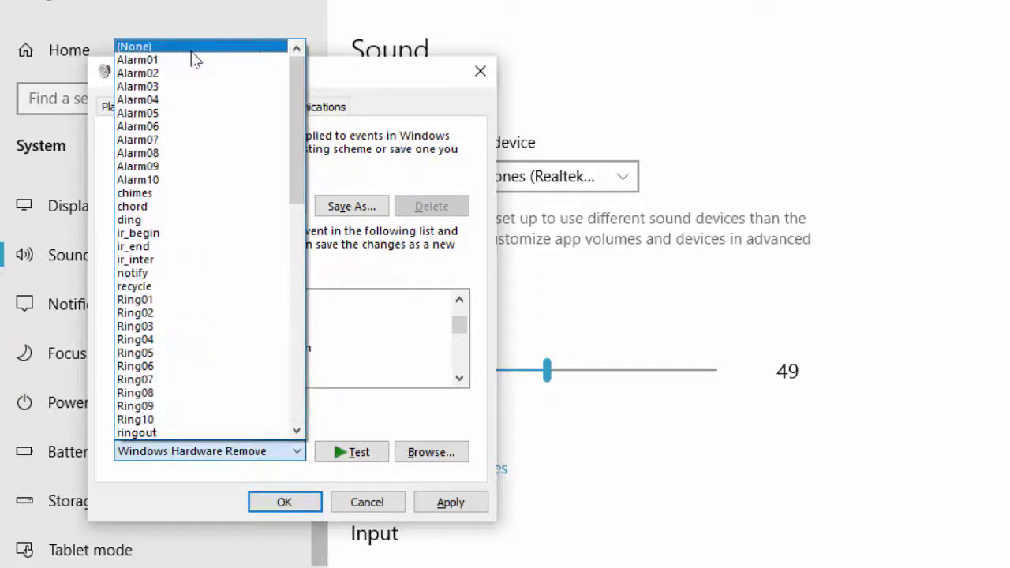
key(Escape)
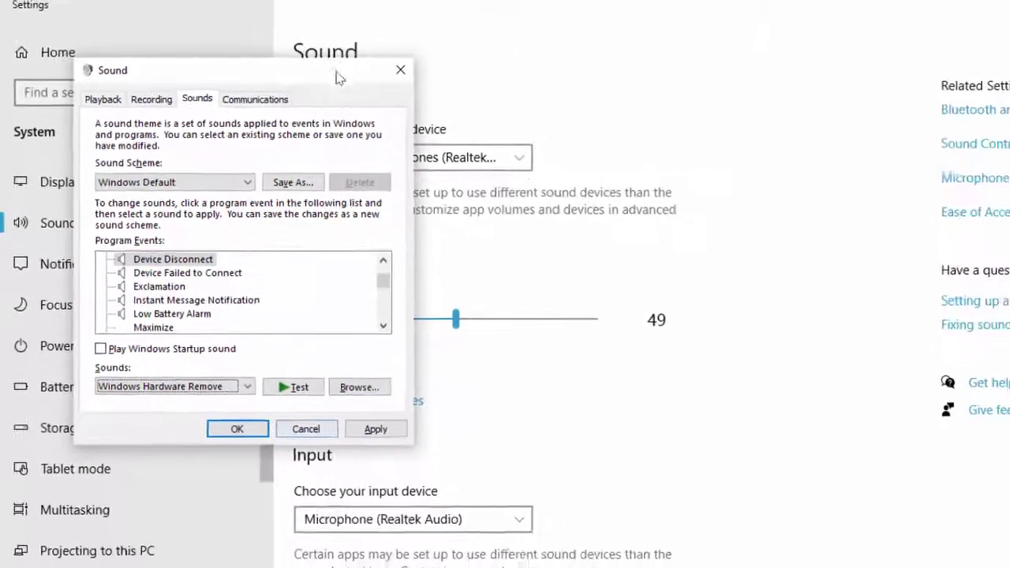
click(400, 69)
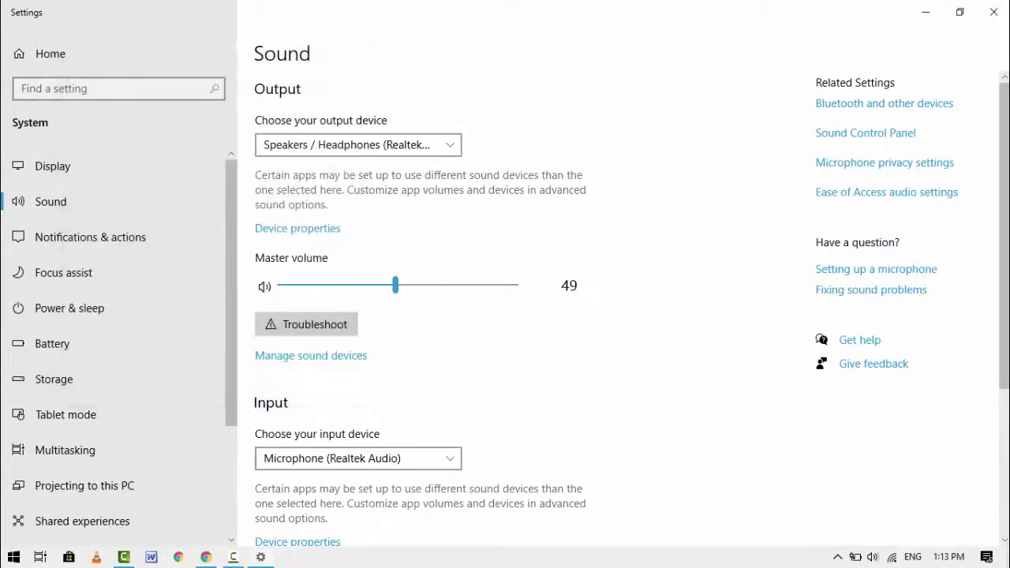
click(993, 12)
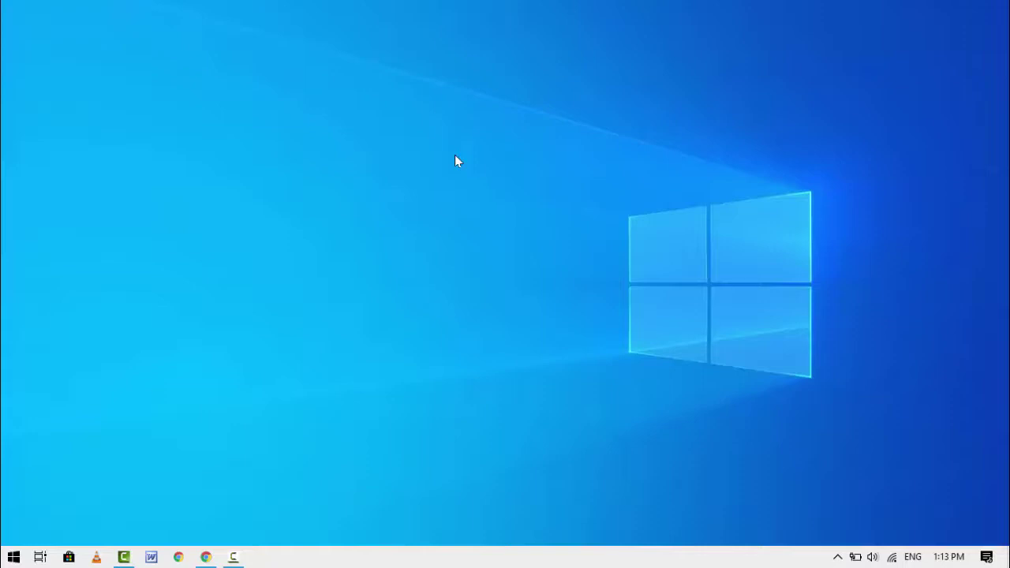
- Start the Playing Audio troubleshooter under Update & Security, cancel its problem detection and close Settings
key(super+i)
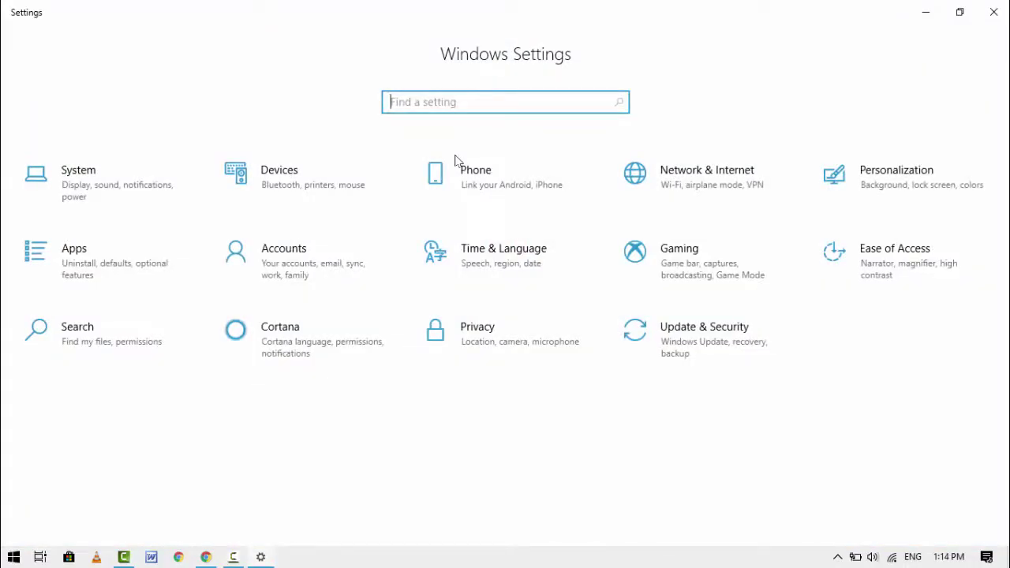
click(673, 361)
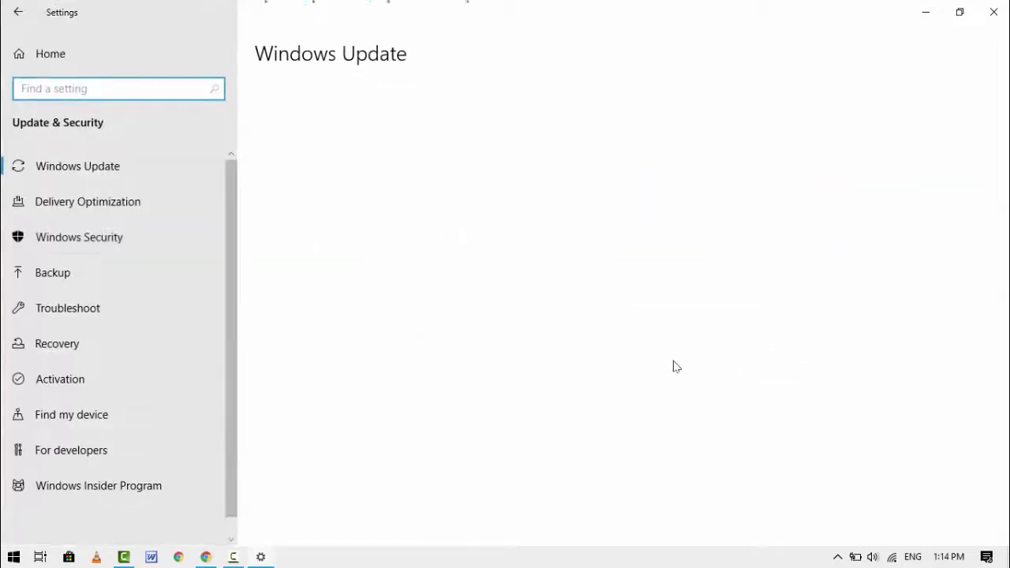
click(111, 315)
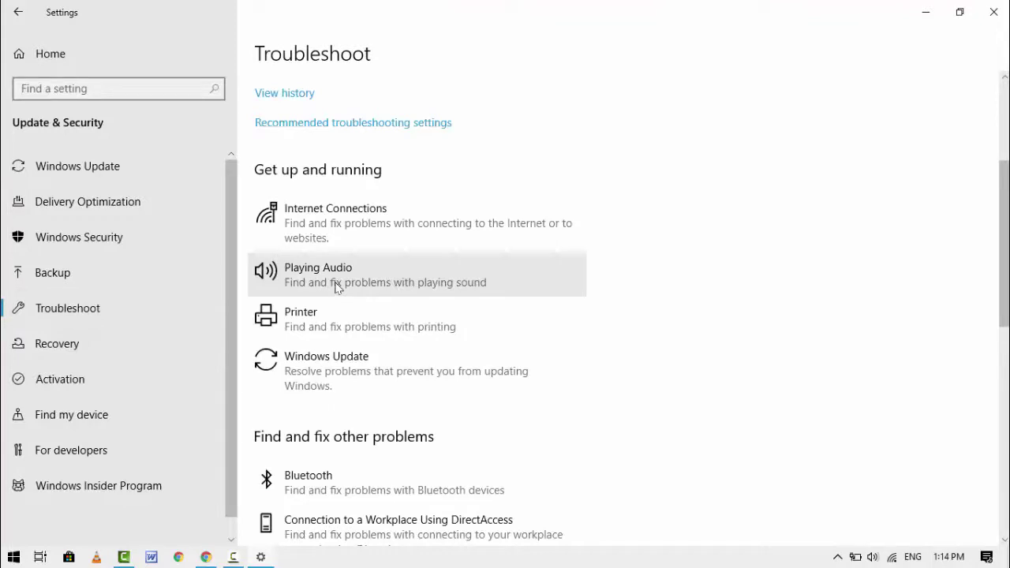
click(337, 287)
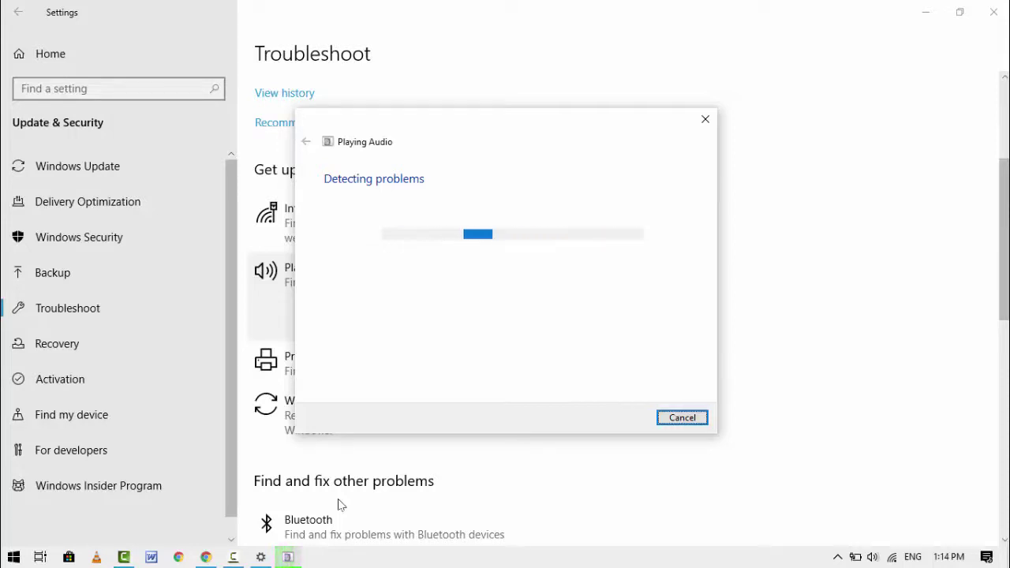
click(705, 135)
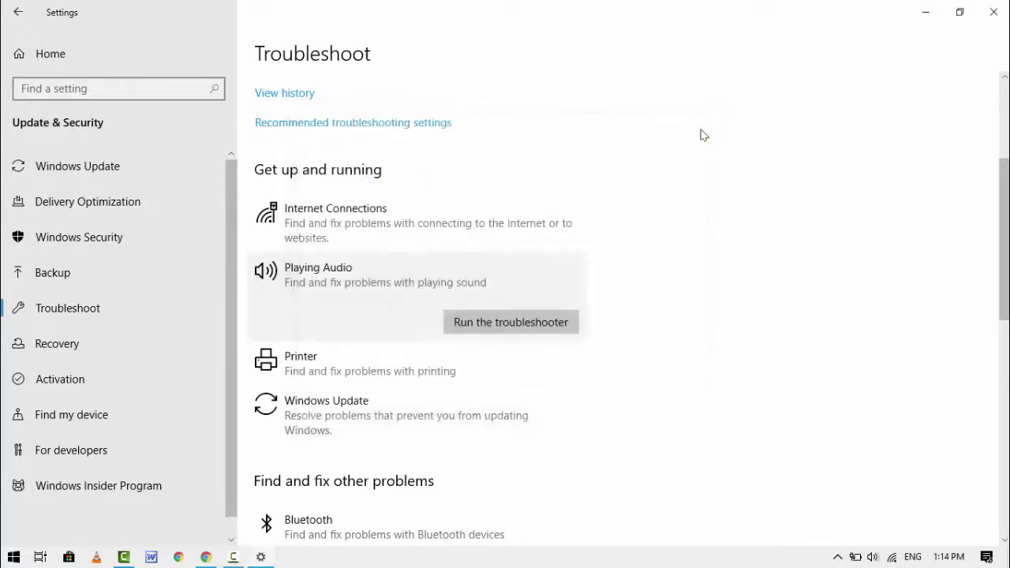
click(14, 11)
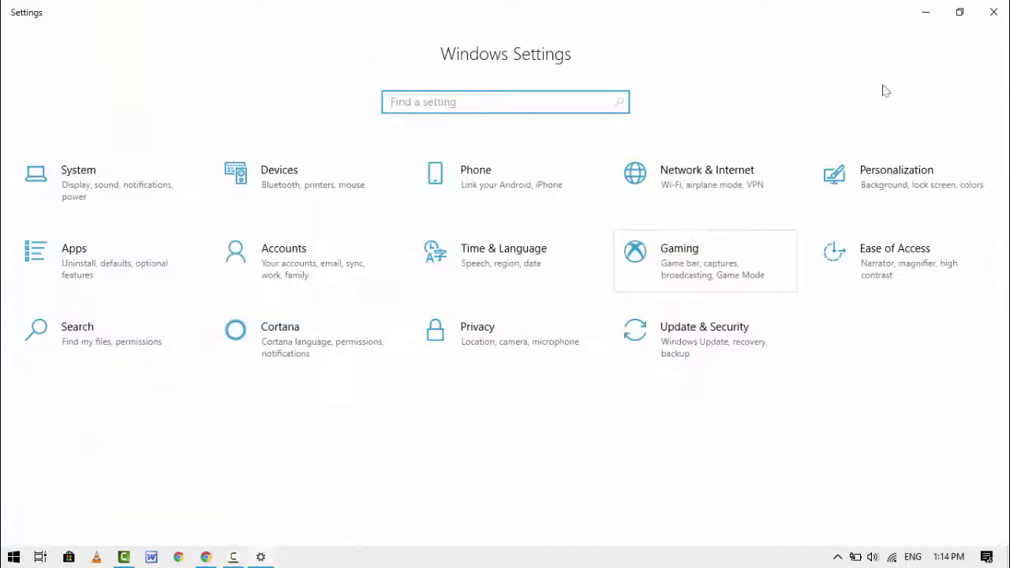
click(994, 12)
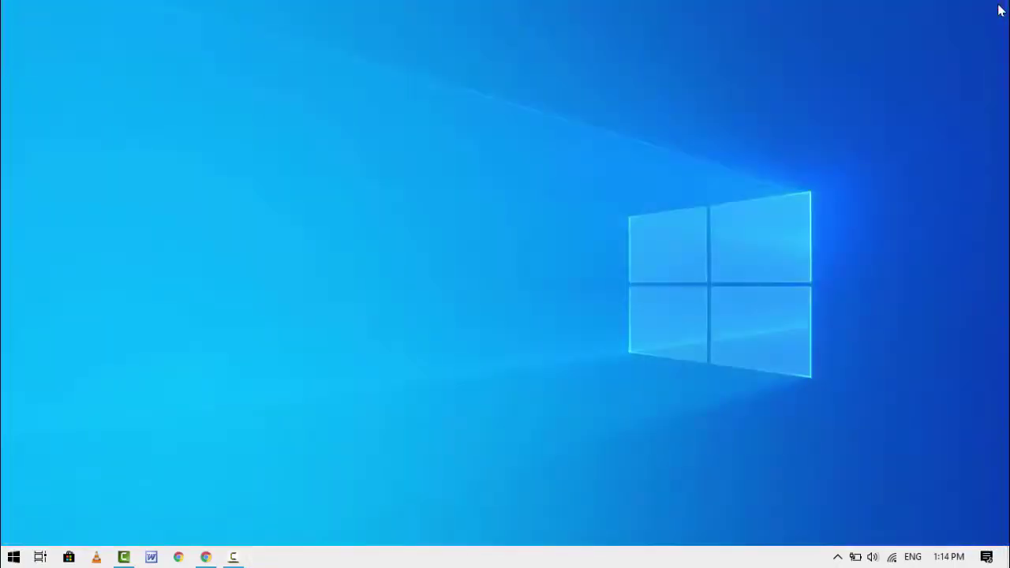
- Open Device Manager in a maximized window and expand the Sound, video and game controllers category
key(super)
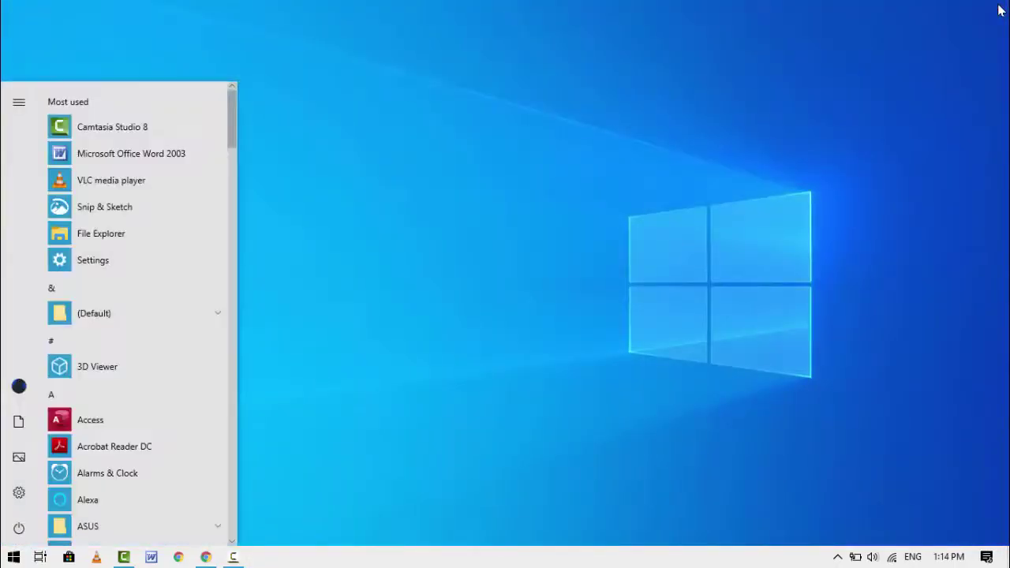
text(de)
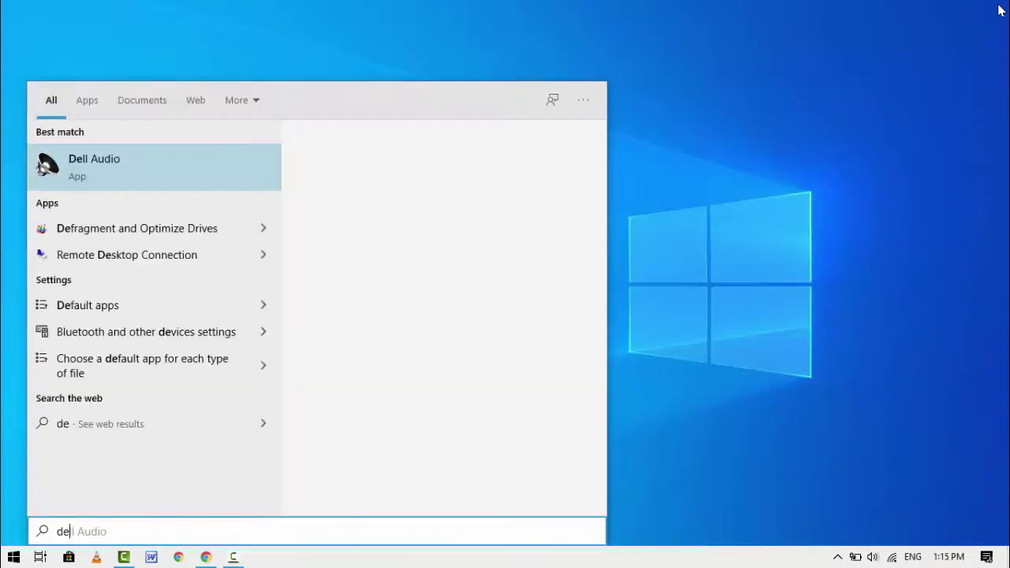
text(vice ma)
key(Return)
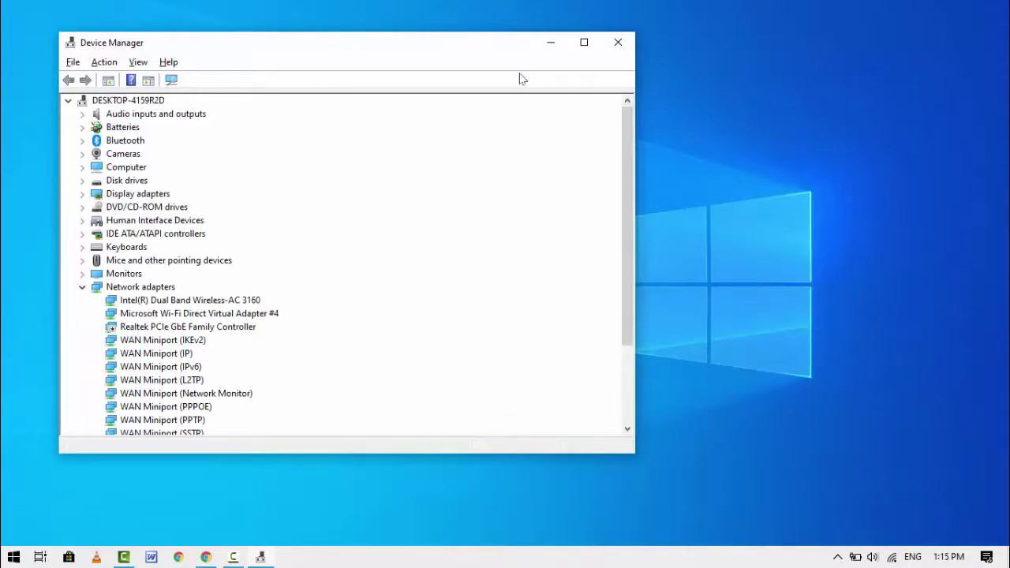
click(584, 42)
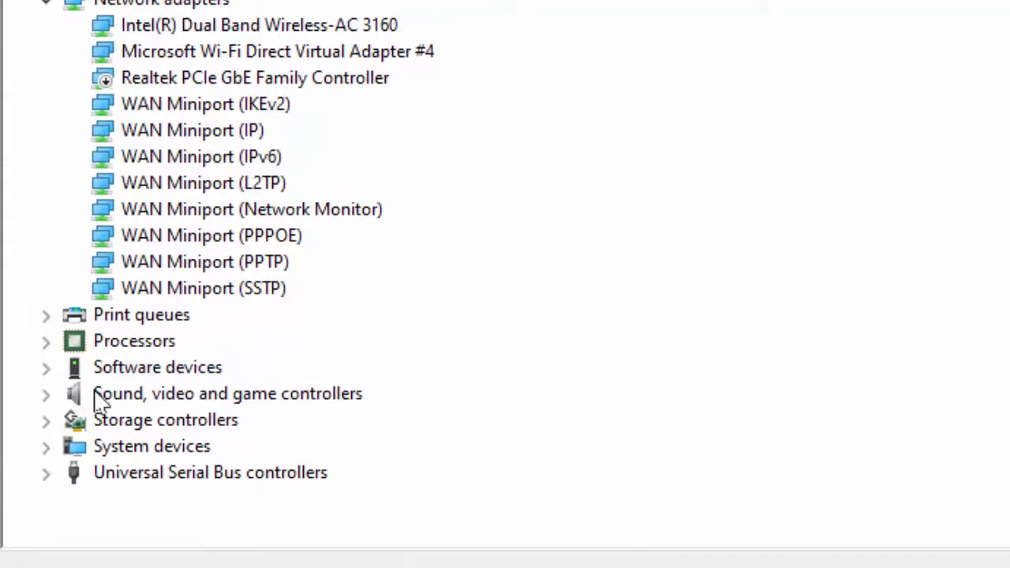
click(46, 396)
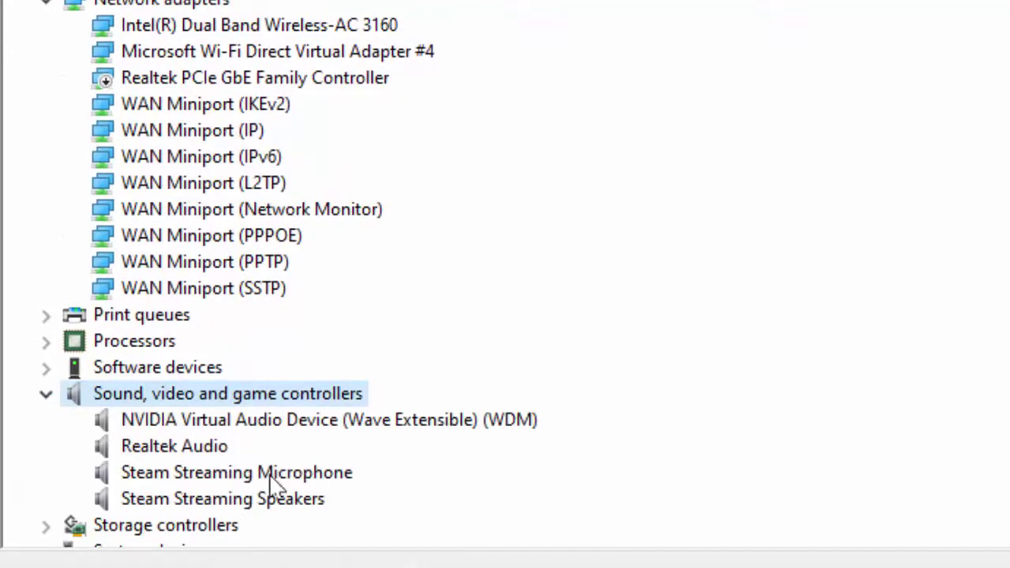
- View the driver update options for Realtek Audio, closing the update wizard and Device Manager without choosing one
right_click(199, 451)
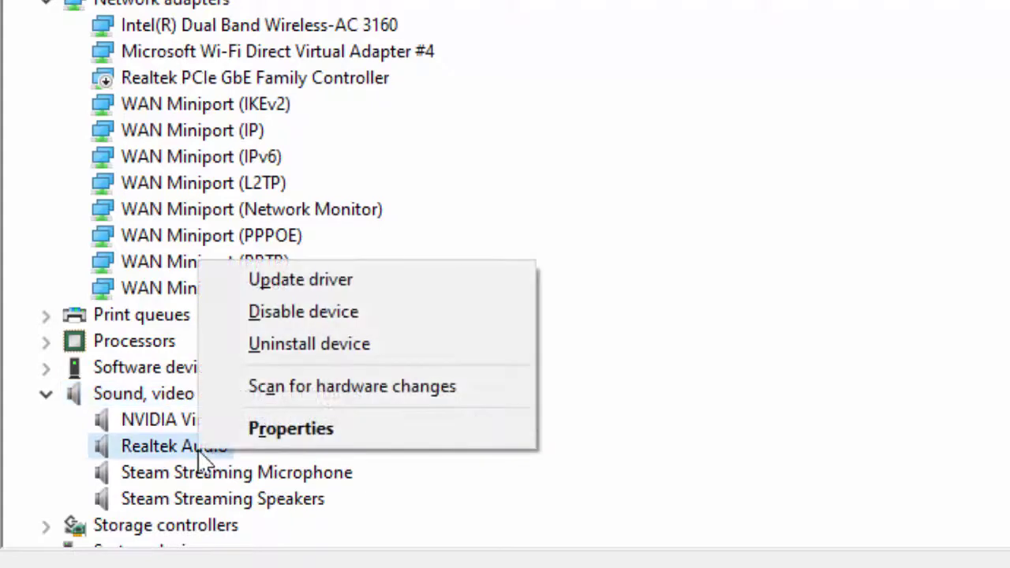
click(378, 268)
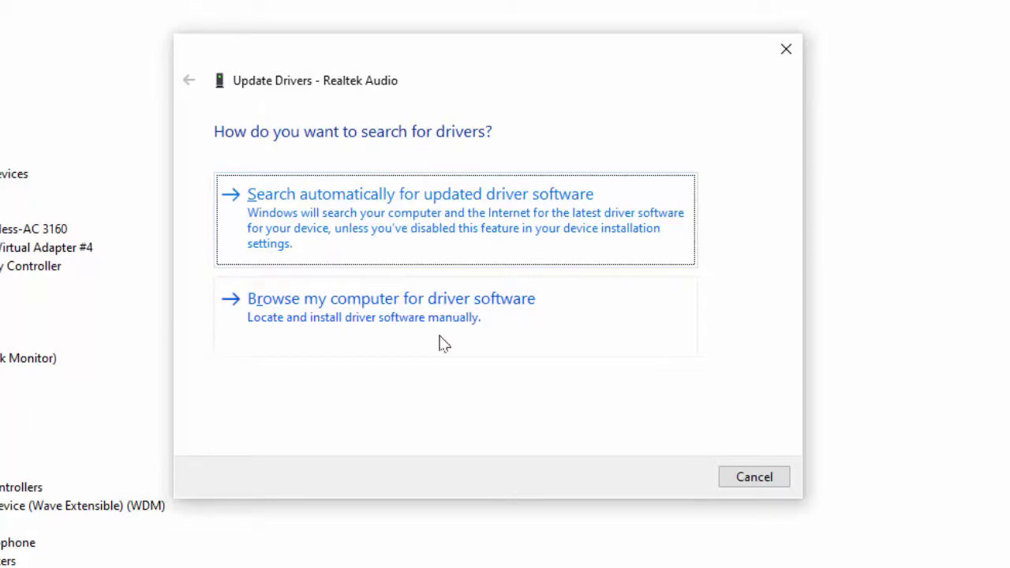
click(791, 51)
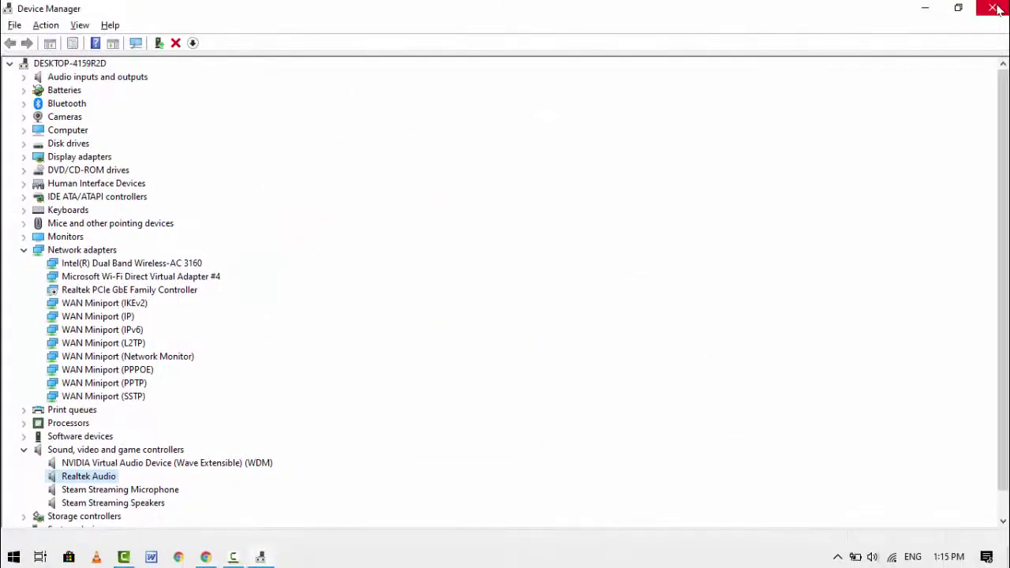
click(997, 8)
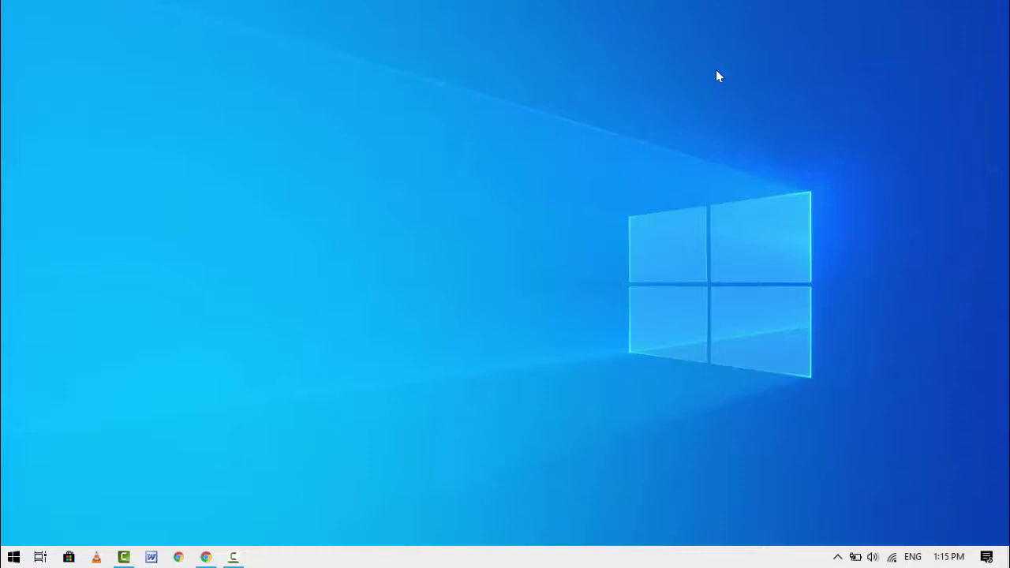
- Check the available updates on the Windows Update settings page and close Settings
key(super+i)
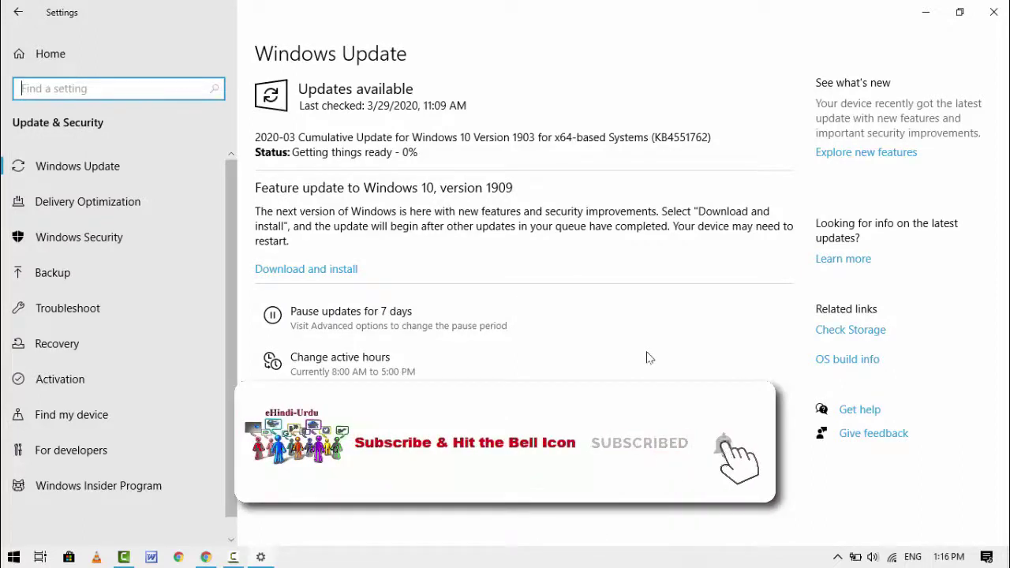
click(993, 11)
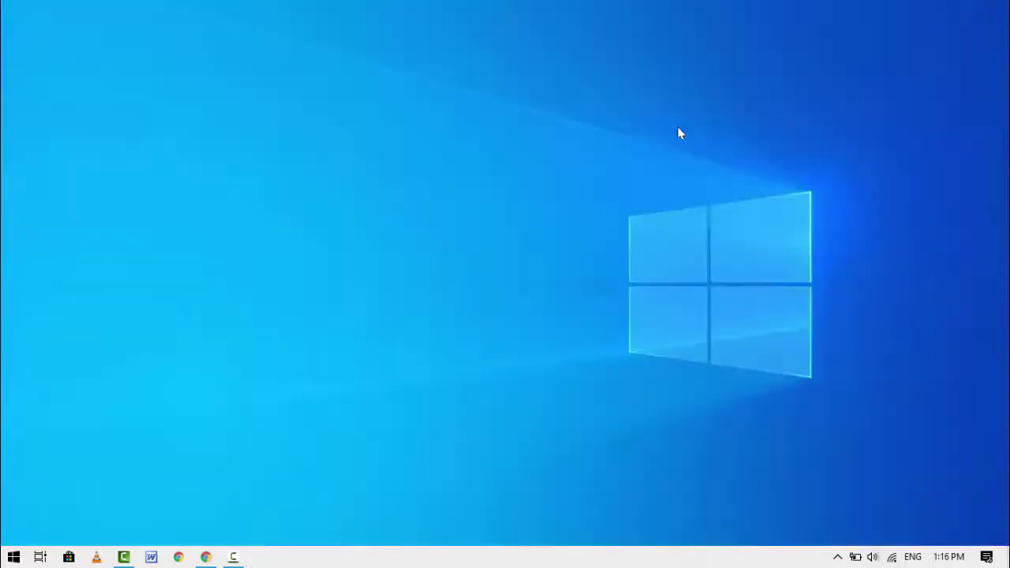